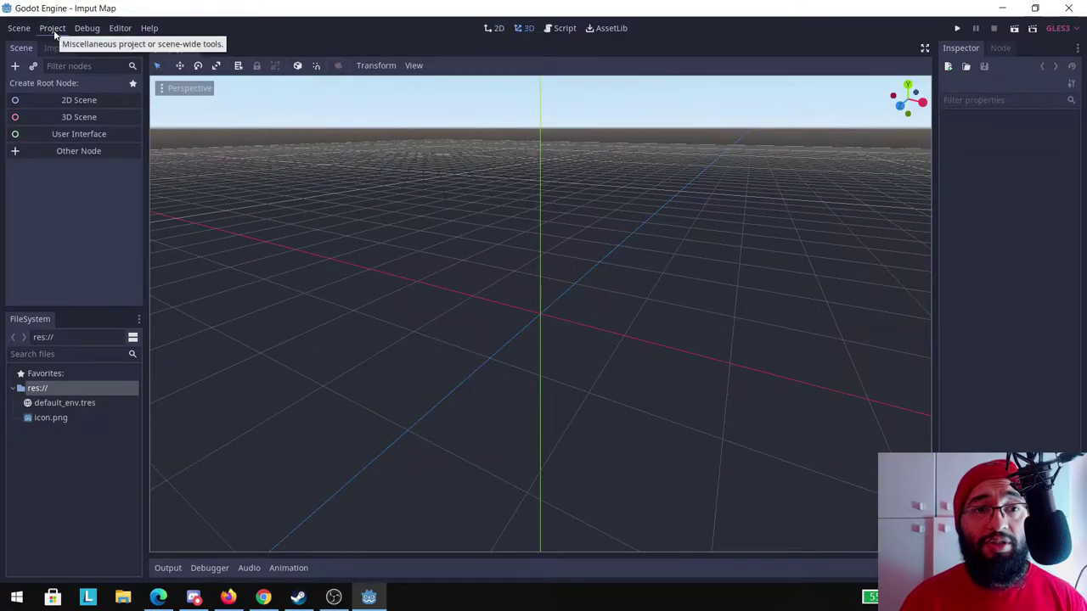
- Open the Input Map in the project settings
left_click(51, 28)
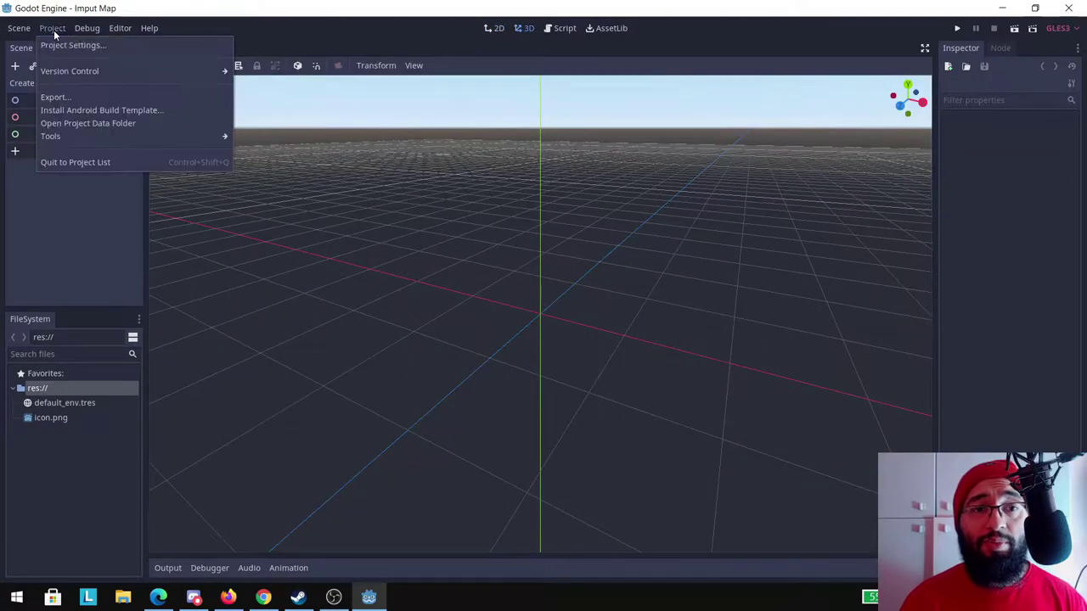
left_click(110, 45)
left_click_drag(455, 101, 412, 100)
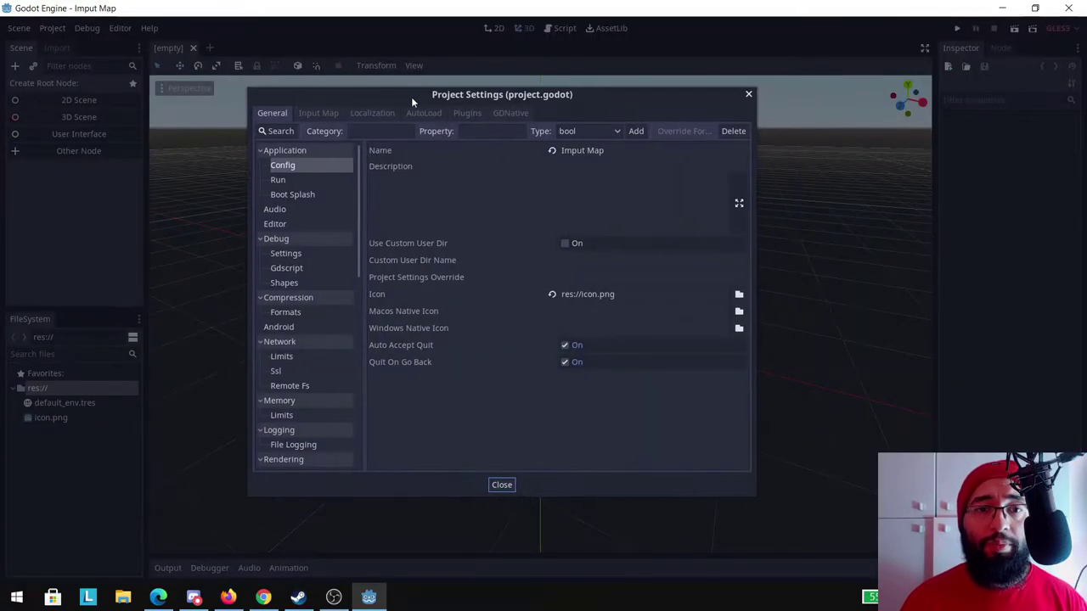
left_click(321, 112)
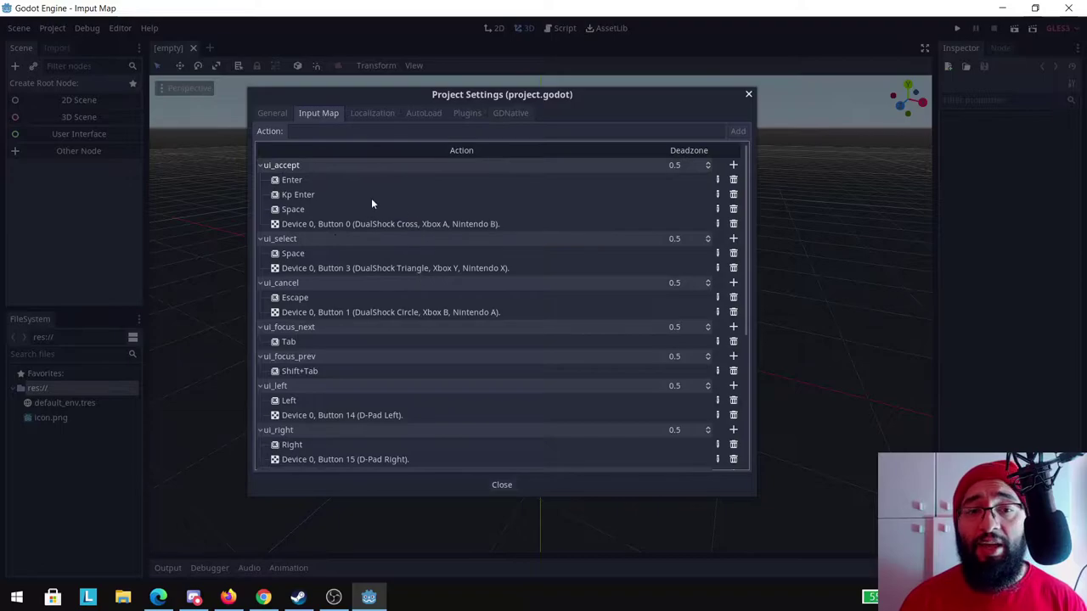
- Remove all the default events from the built-in input actions, from ui_accept through ui_end
left_click(733, 179)
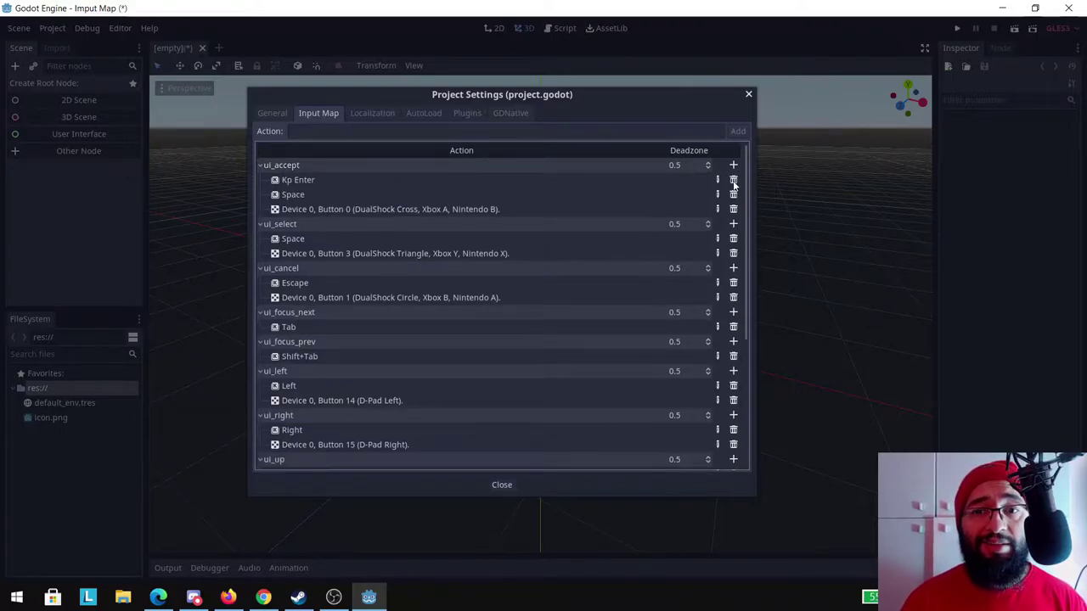
left_click(733, 179)
left_click(733, 179)
left_click(733, 179)
left_click(733, 194)
left_click(733, 194)
left_click(733, 208)
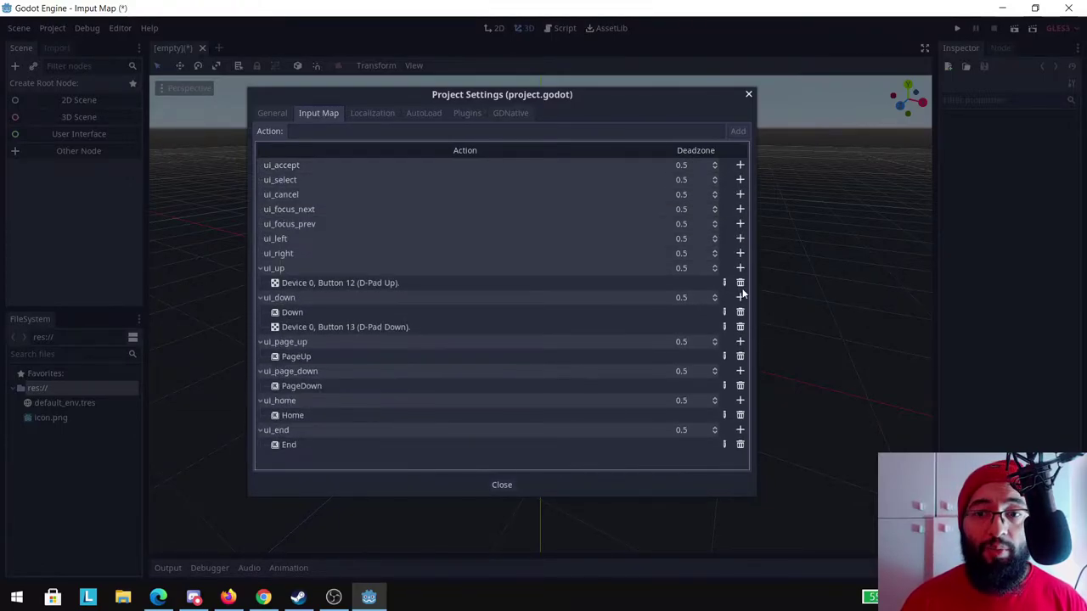
left_click(739, 297)
left_click(739, 282)
left_click(740, 282)
left_click(739, 297)
left_click(739, 297)
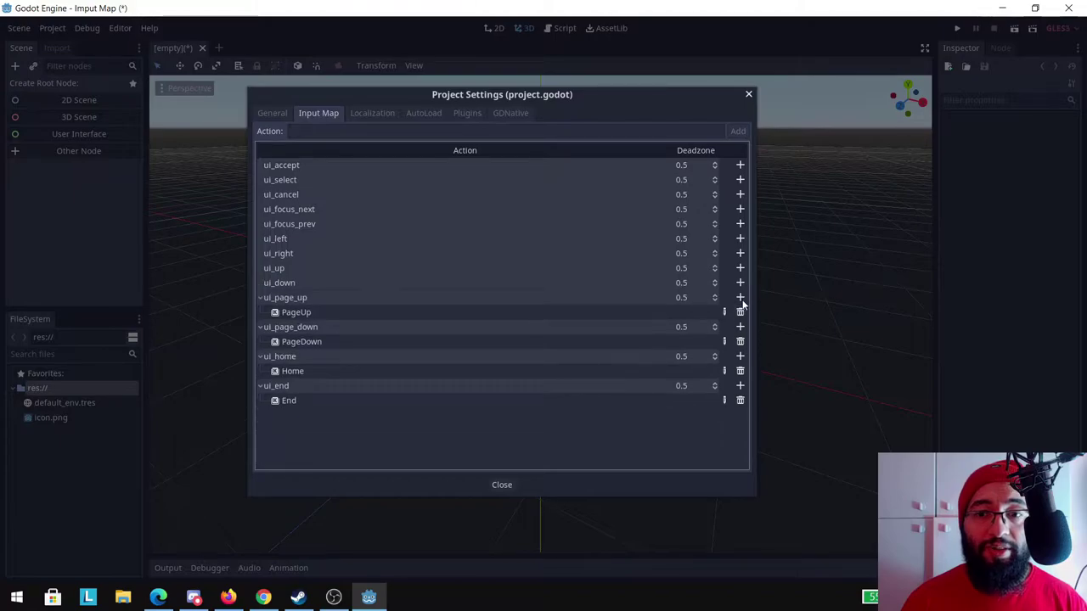
left_click(740, 312)
left_click(740, 327)
left_click(740, 341)
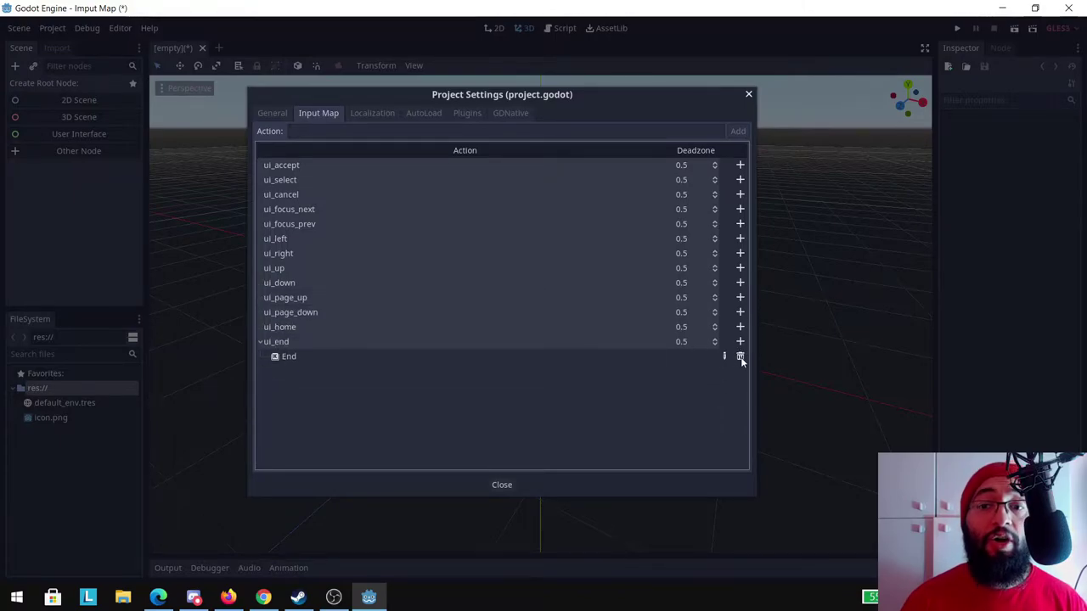
left_click(740, 356)
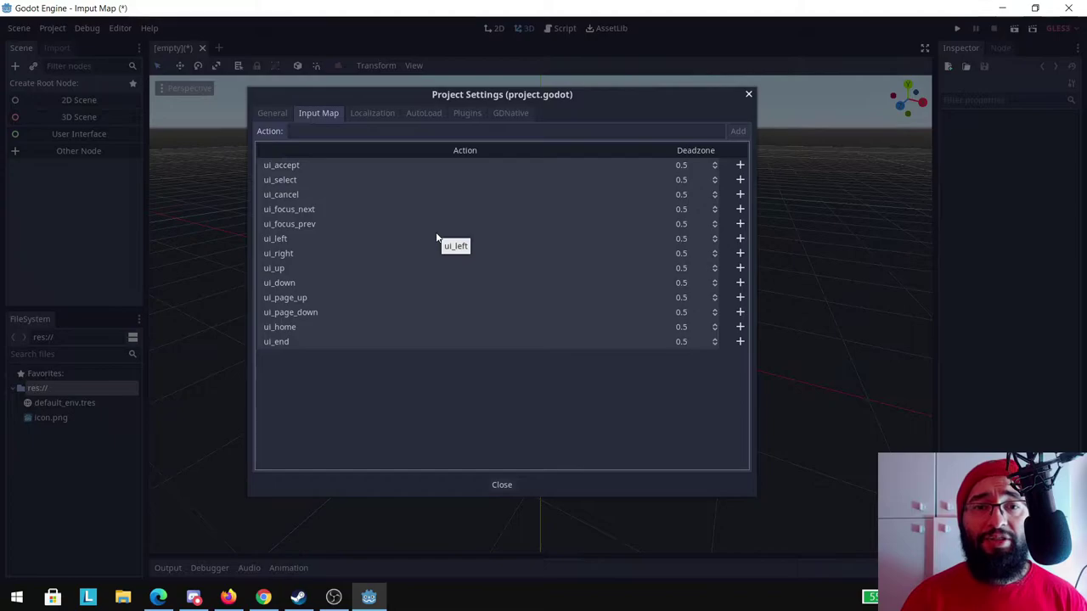
- Add a new input action named "Right" to the Input Map
left_click(367, 132)
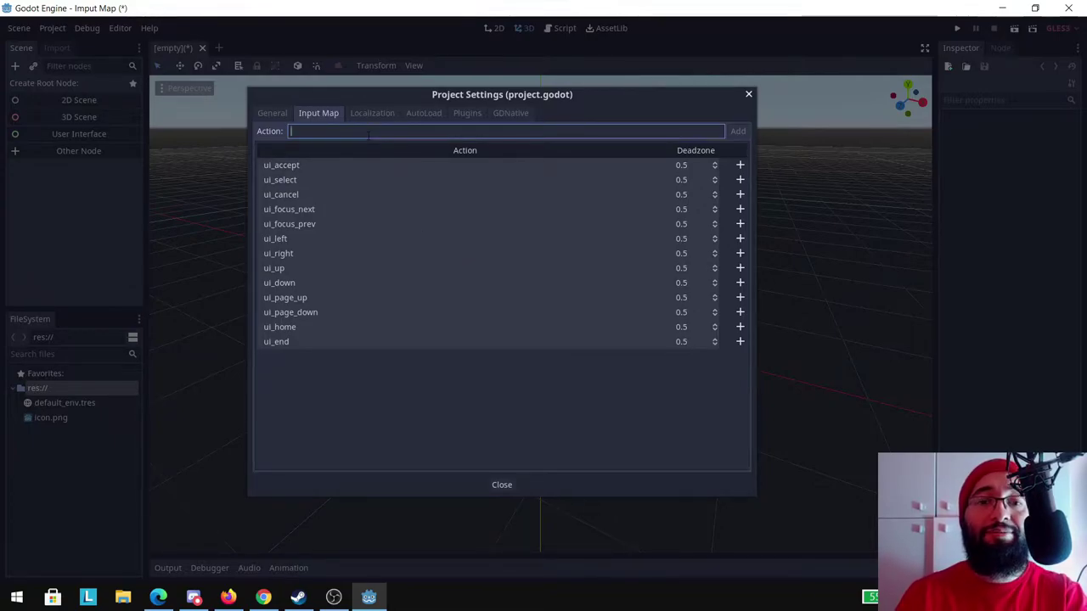
type("Rig")
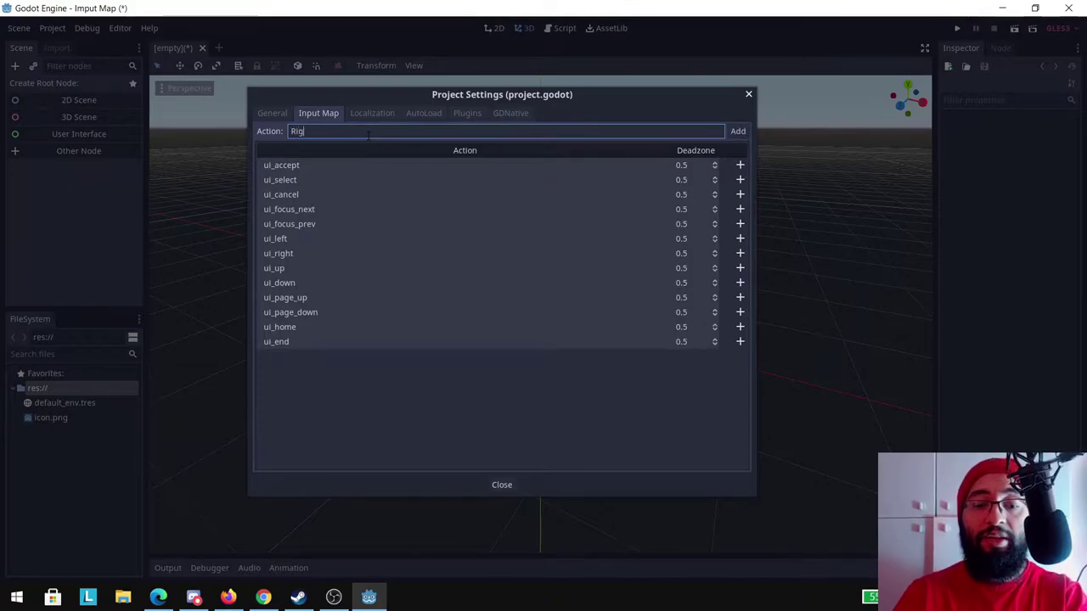
type("ht")
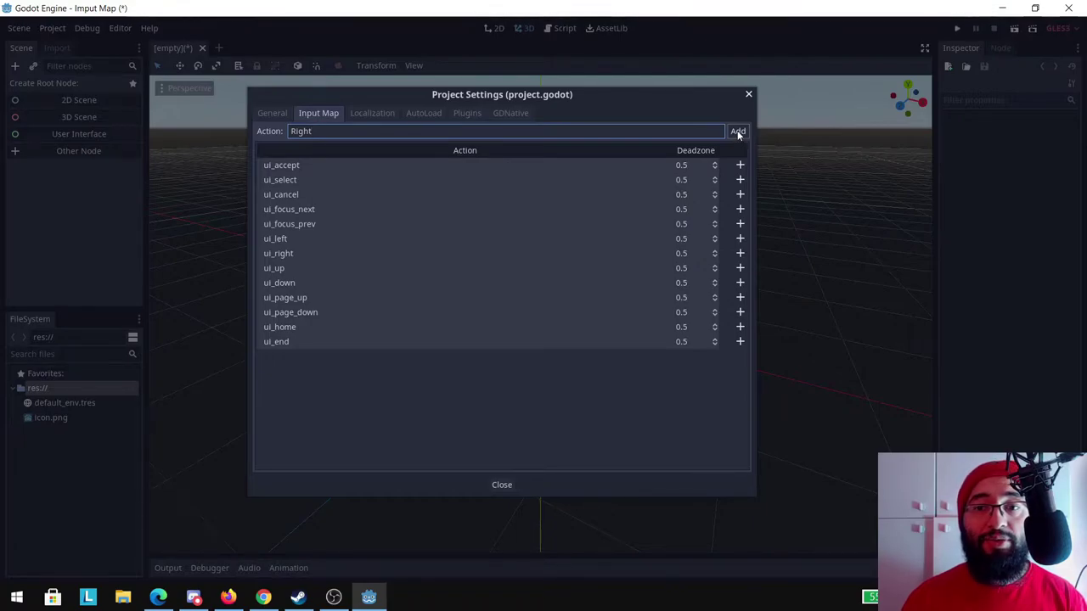
left_click(737, 133)
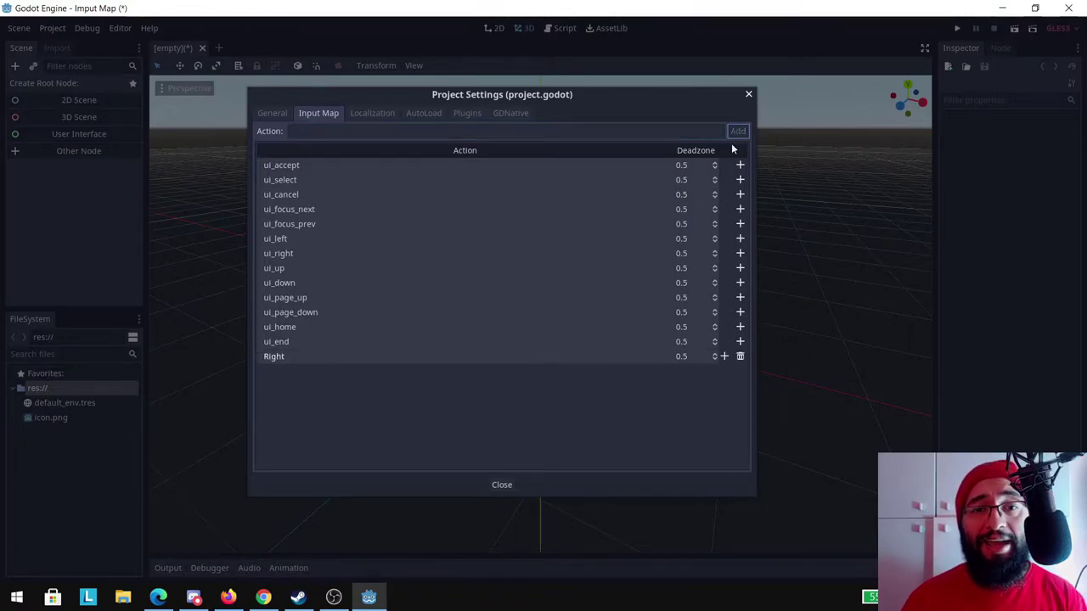
- Assign the Right arrow key as a key event to the Right action
left_click(724, 357)
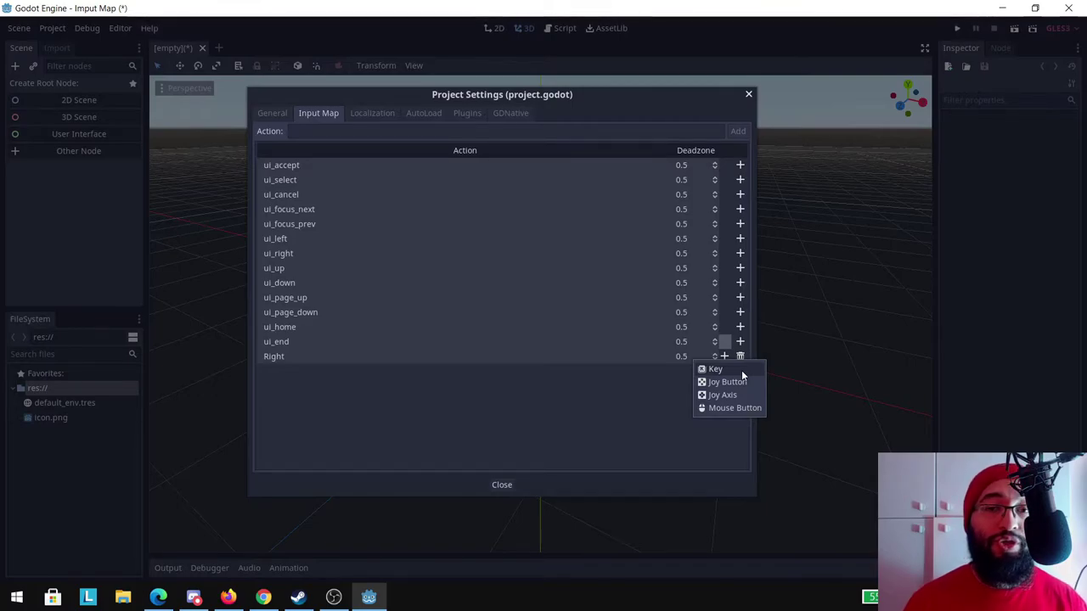
left_click(742, 372)
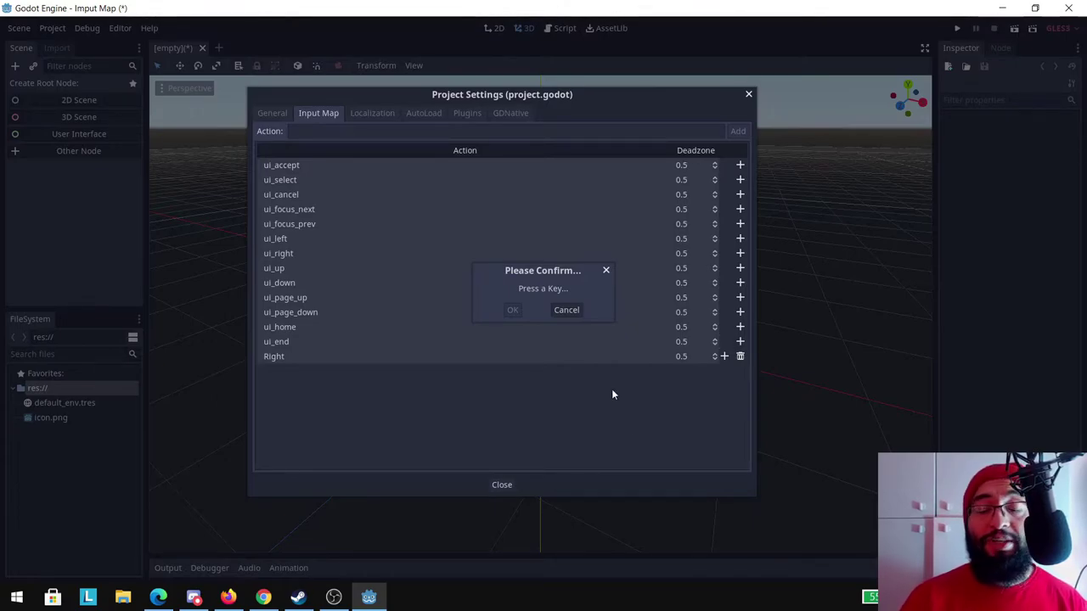
key("Right")
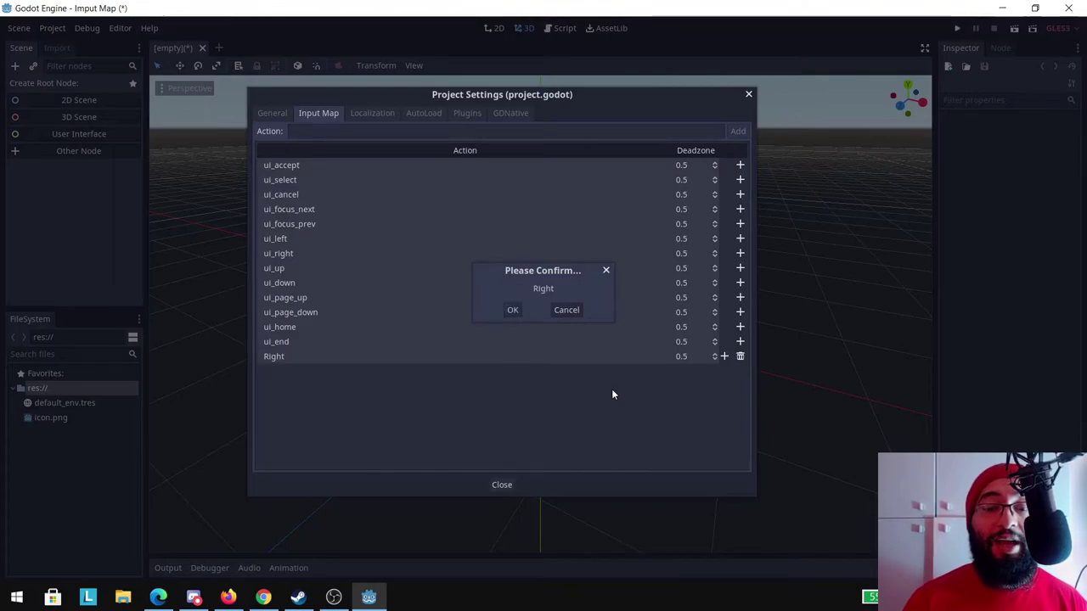
left_click(512, 310)
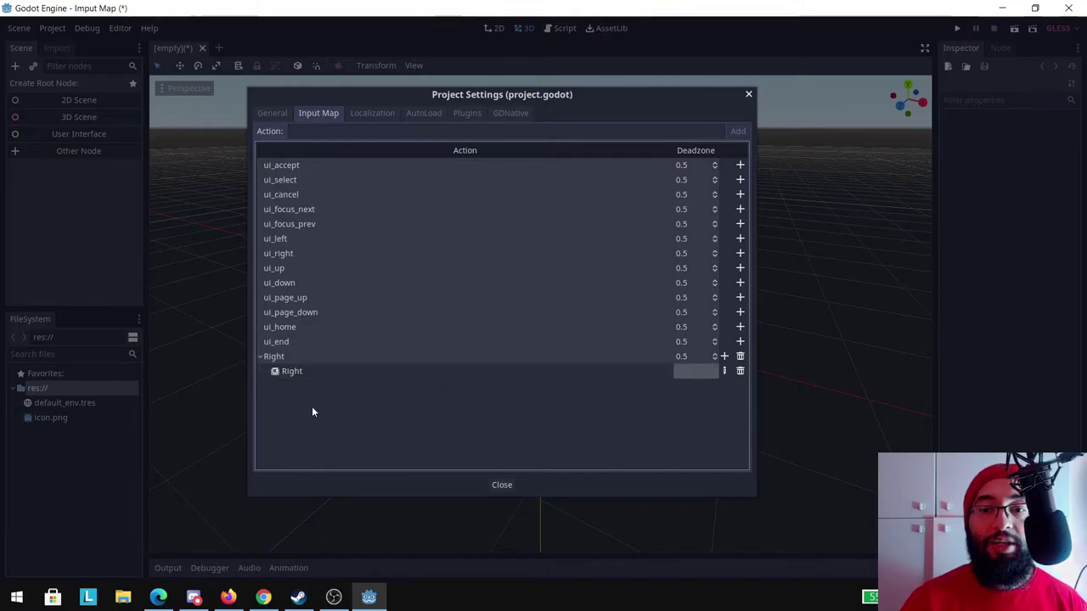
double_click(278, 356)
key("Return")
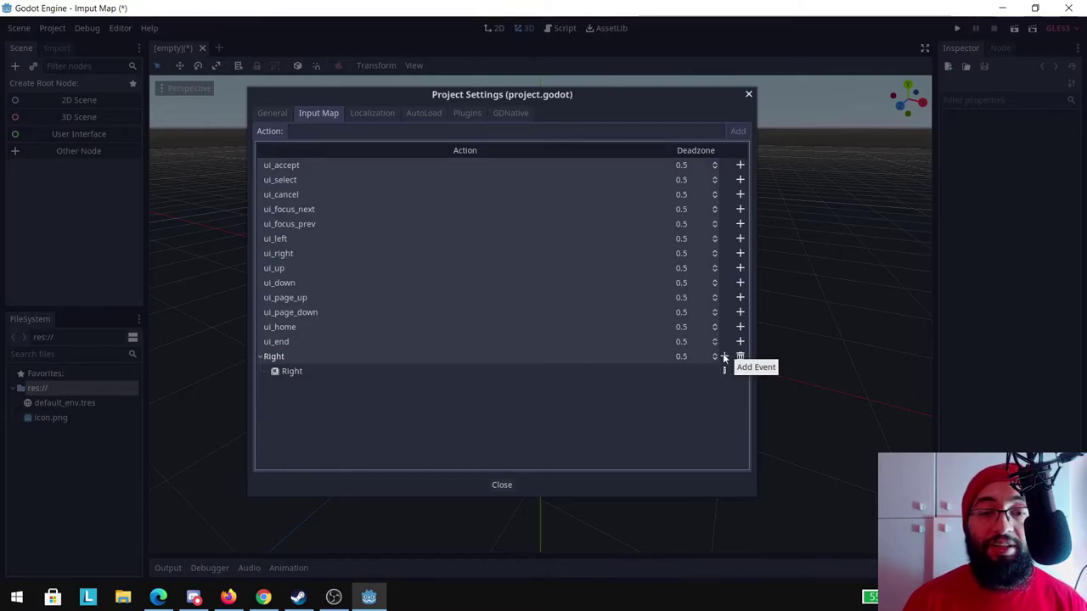
- Add a joypad button event to the Right action, using button 15: D-Pad Right on Device 0
left_click(724, 358)
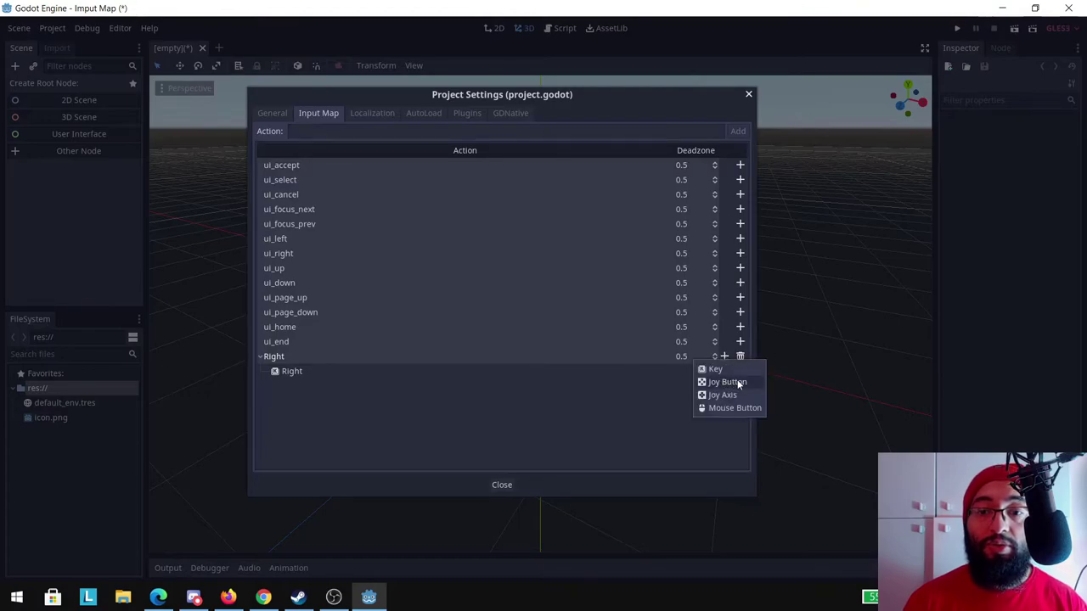
left_click(748, 384)
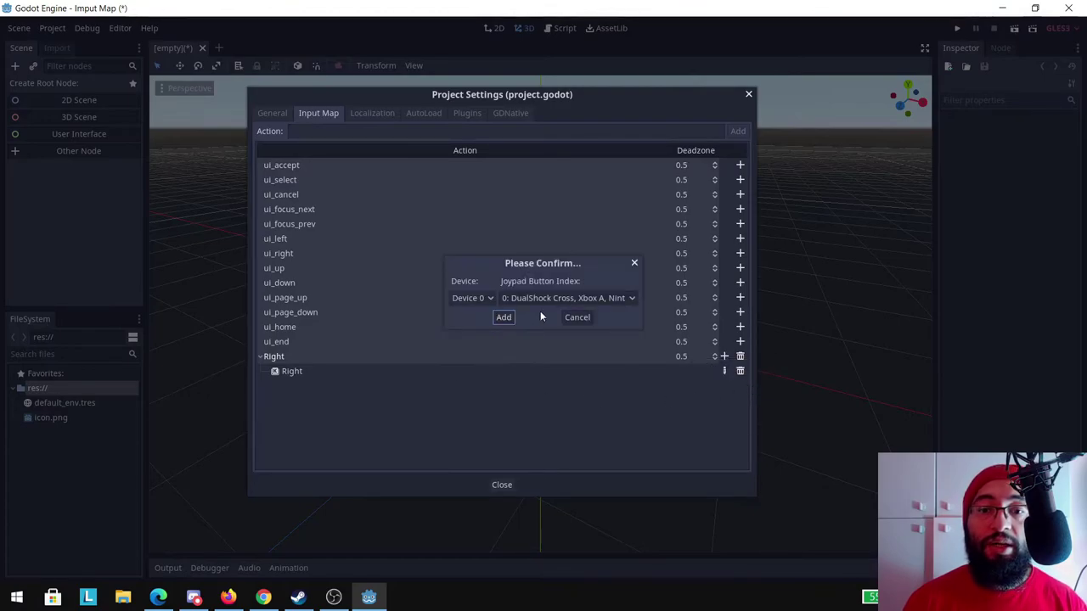
left_click(600, 301)
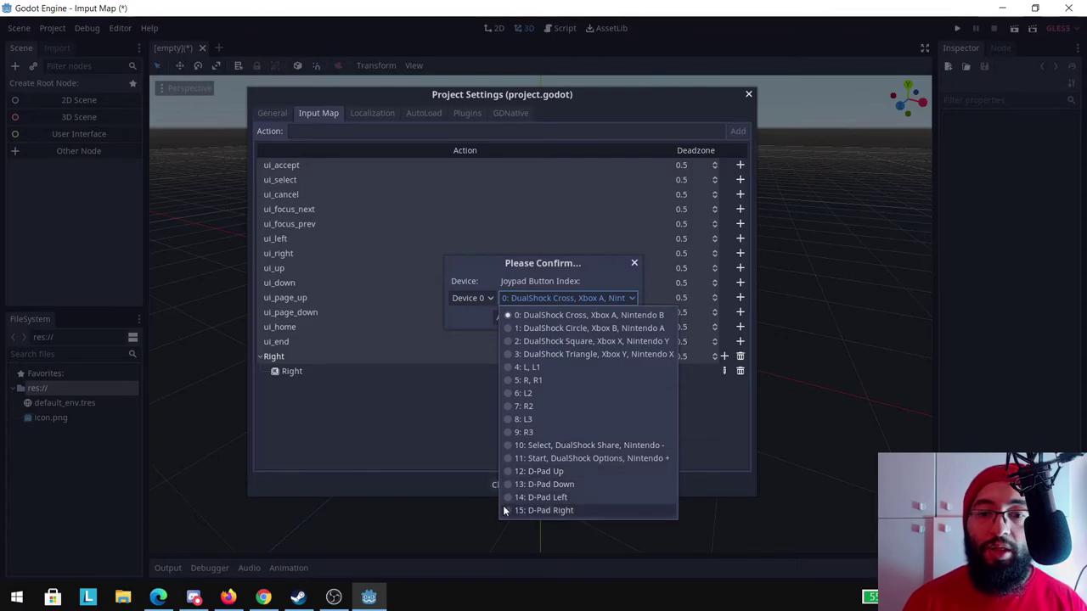
left_click(543, 510)
left_click(505, 316)
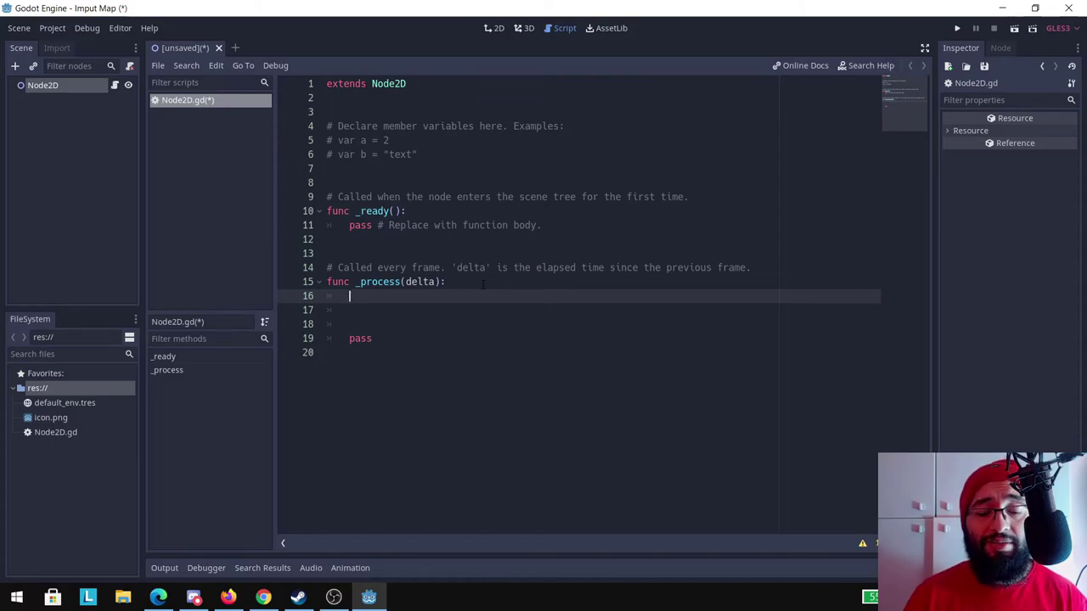
- In the _process function of Node2D.gd, write the condition if Input.is_action_just_pressed("Right"):
type("if ")
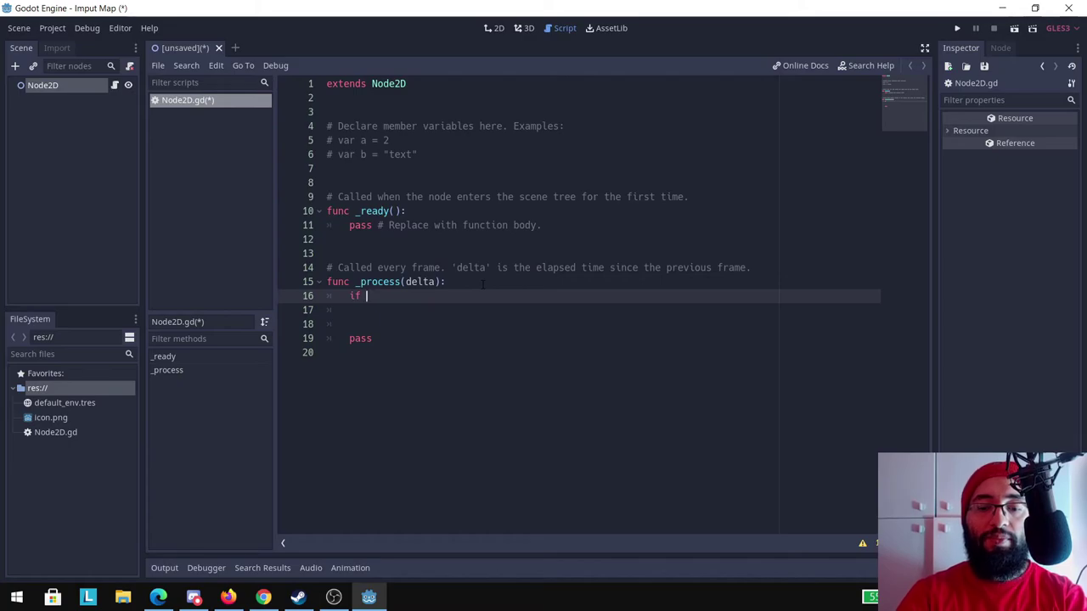
type("Input.")
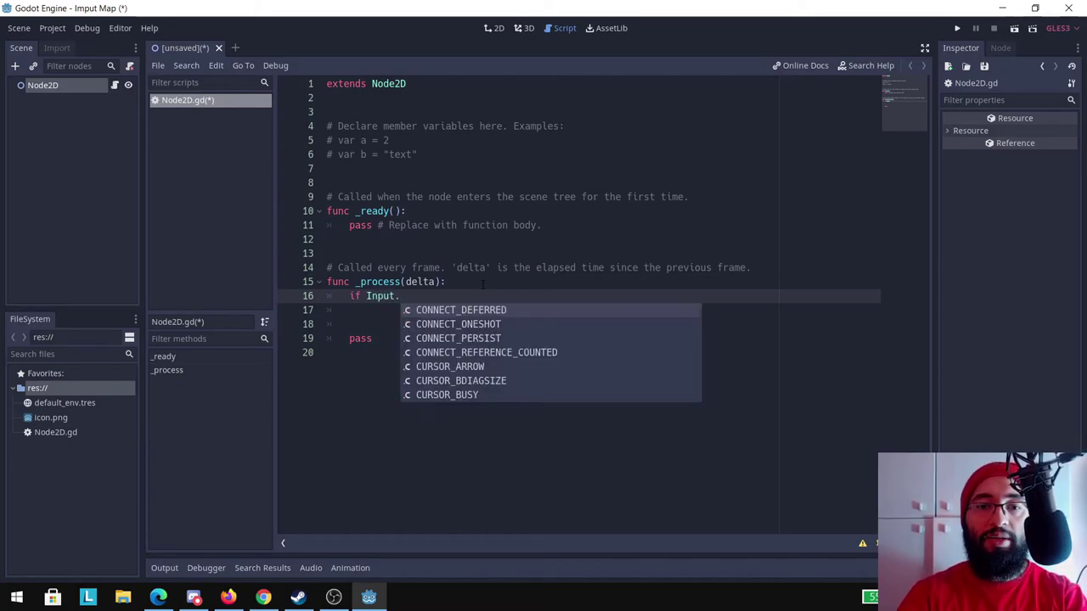
type("is")
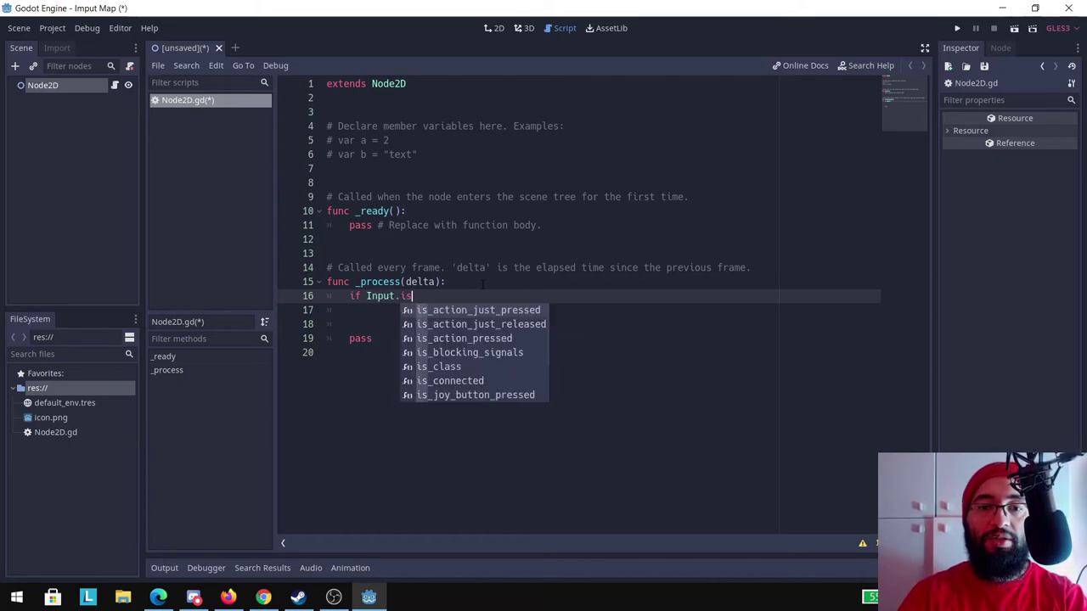
key("Return")
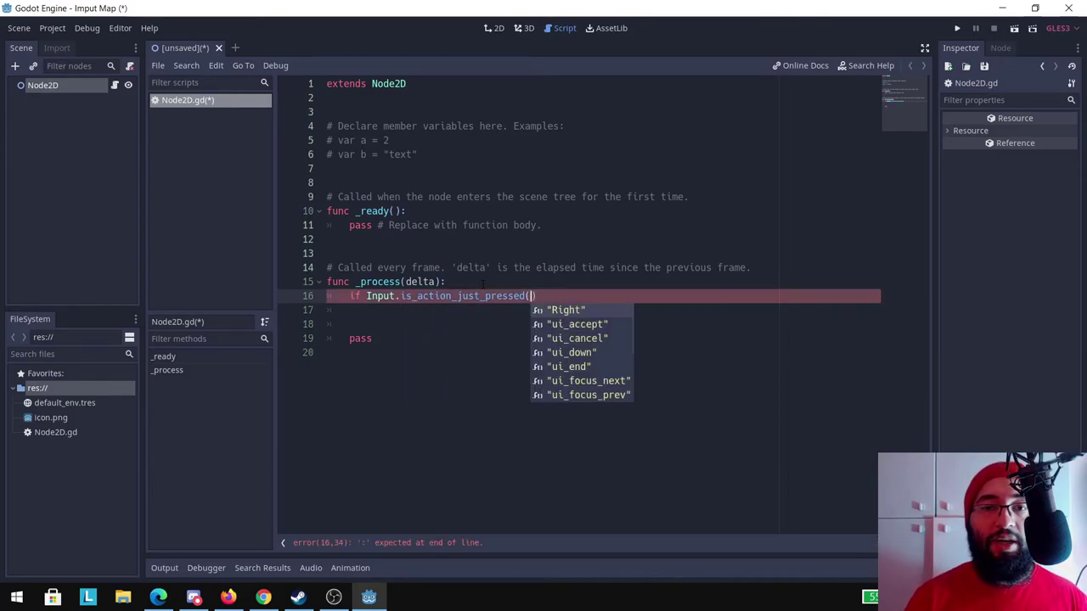
key("Down")
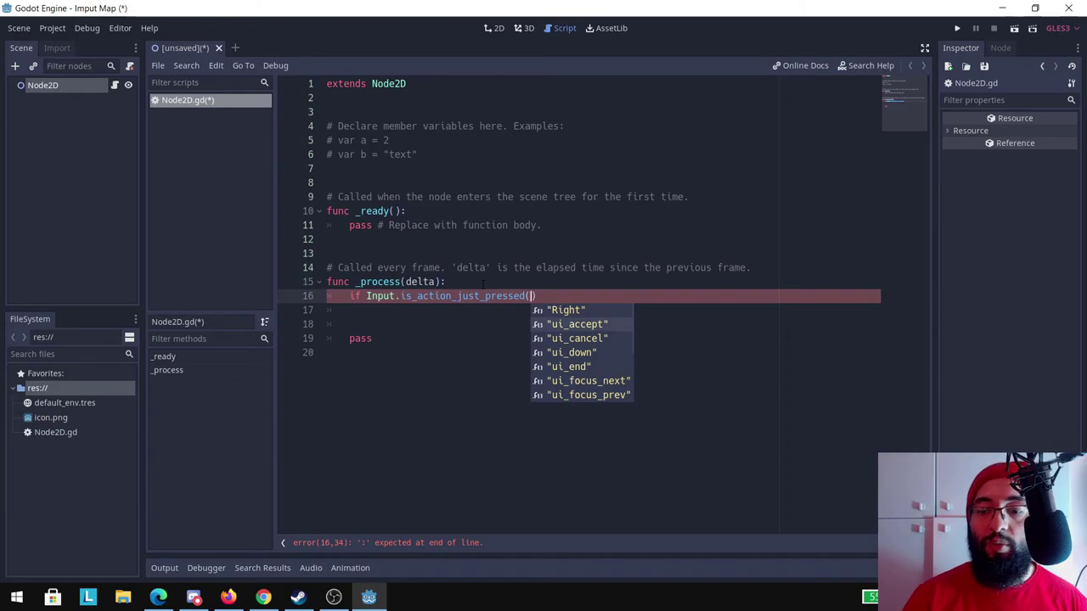
key("Up")
key("Return")
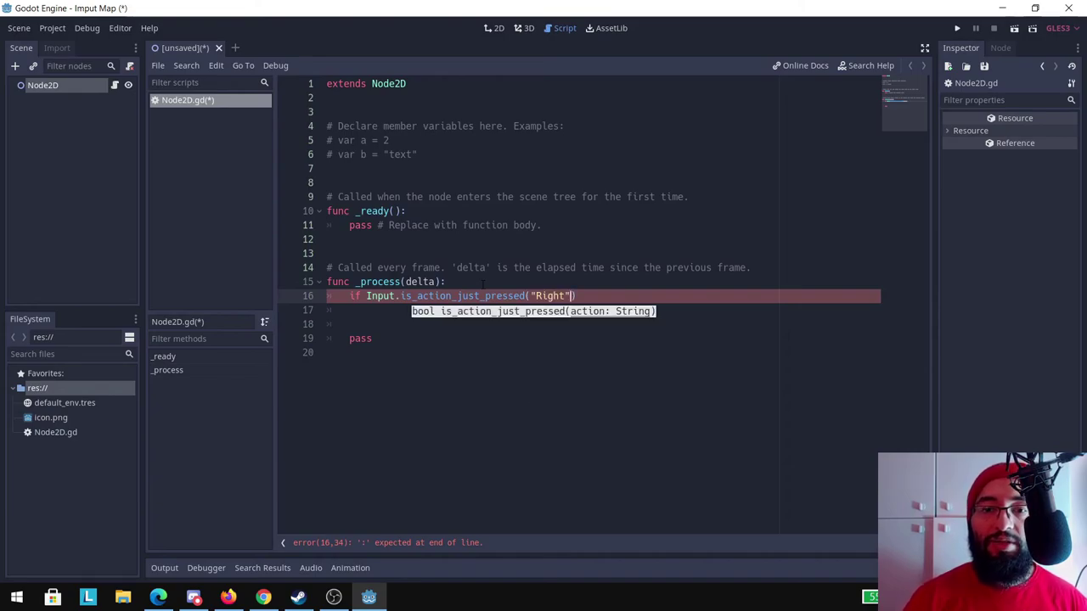
type(":")
- Inside the Right condition, print "Left arrow is pressed", and focus the running game window to test it
key("Return")
type("pr")
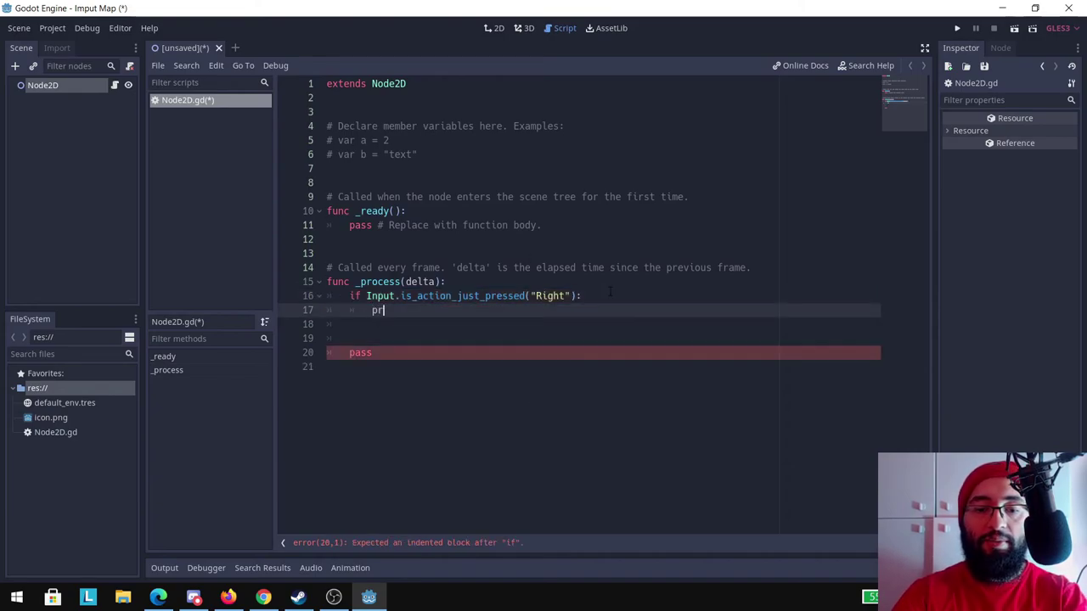
key("Return")
type("\"Left arrow")
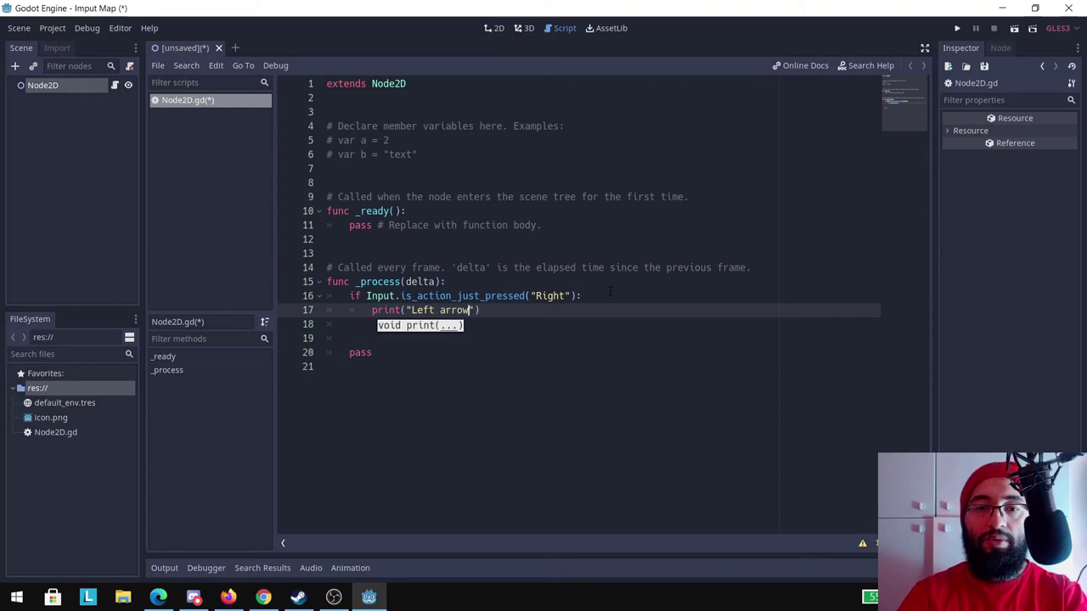
type(" is pr")
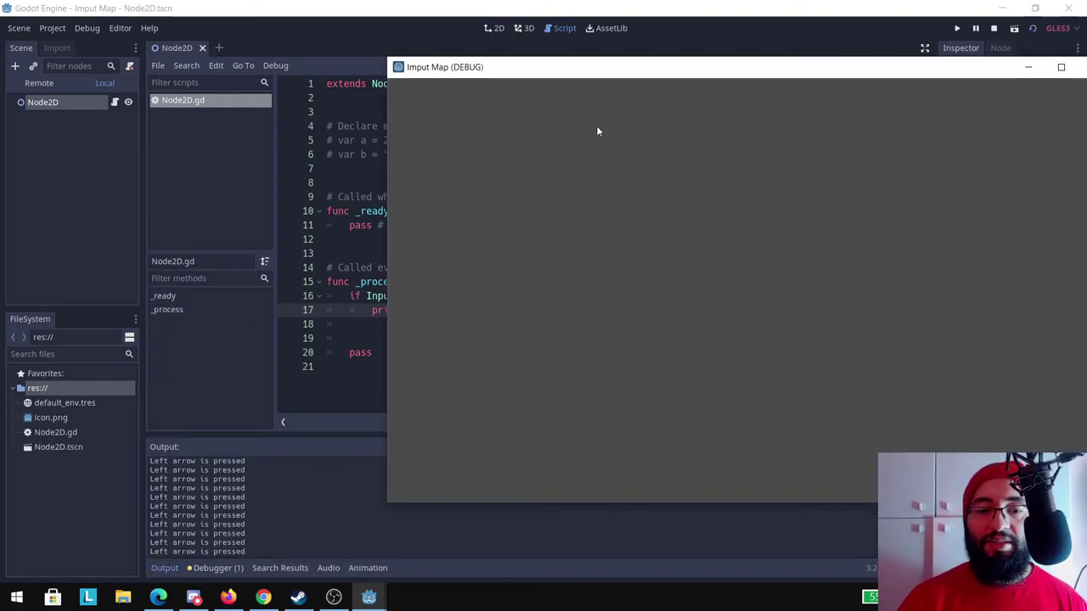
left_click(597, 131)
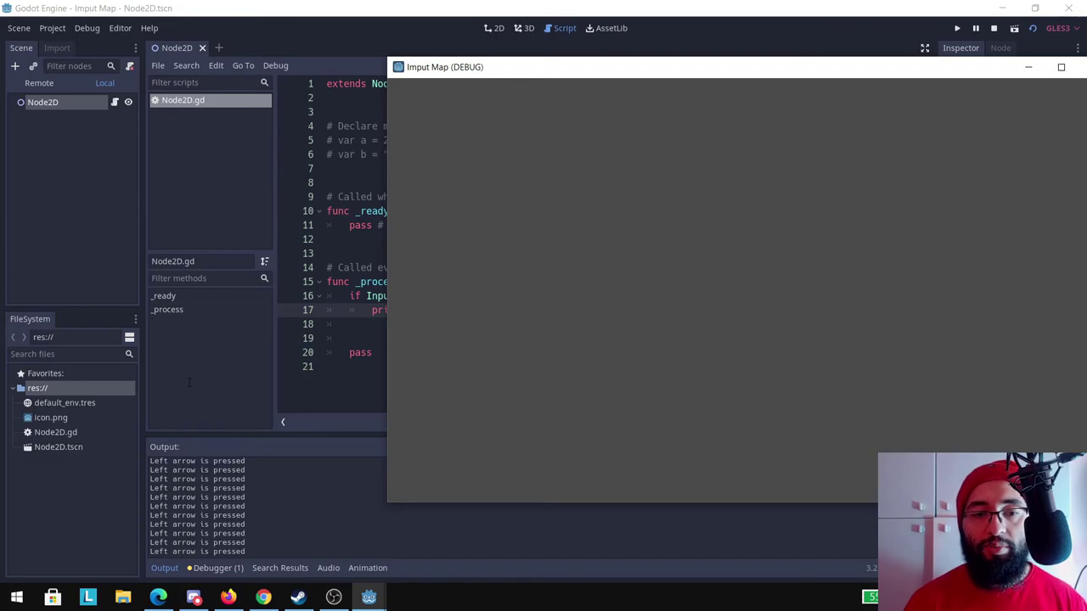